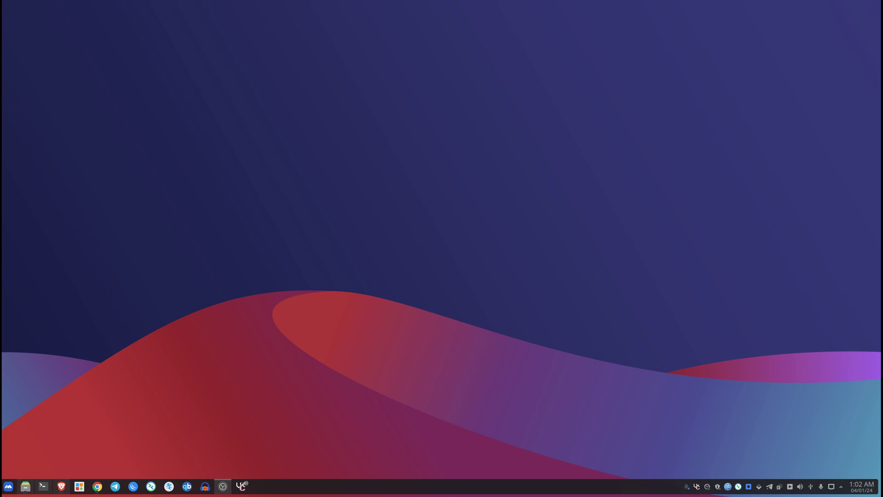
Show the top of the discord-screenaudio package page on the AUR and reposition the browser window on the desktop.
drag(874, 368, 424, 70)
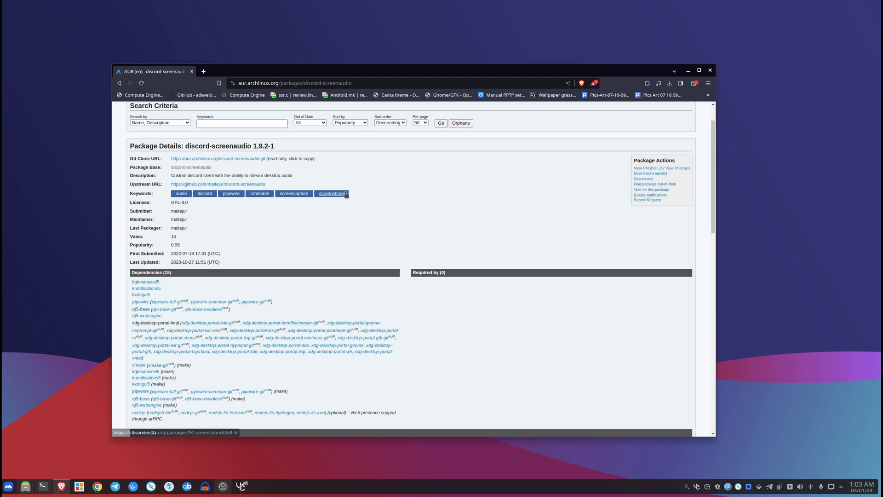
scroll(358, 216, up, 2)
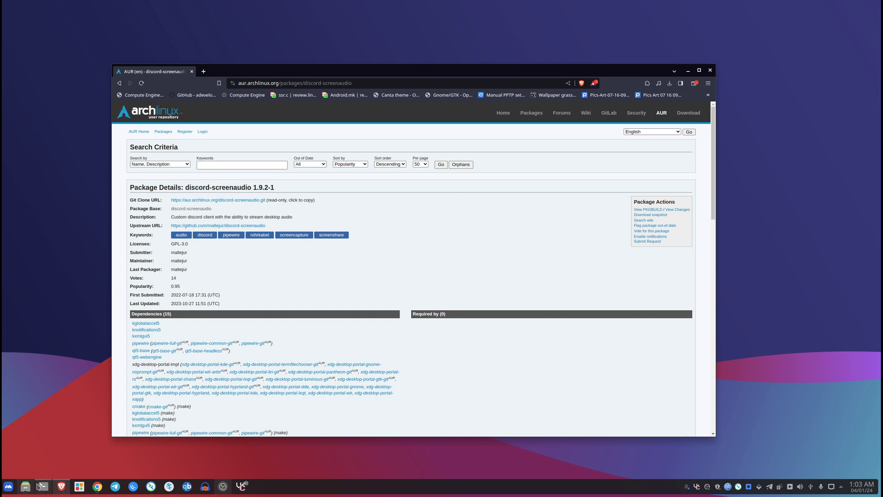
click(43, 486)
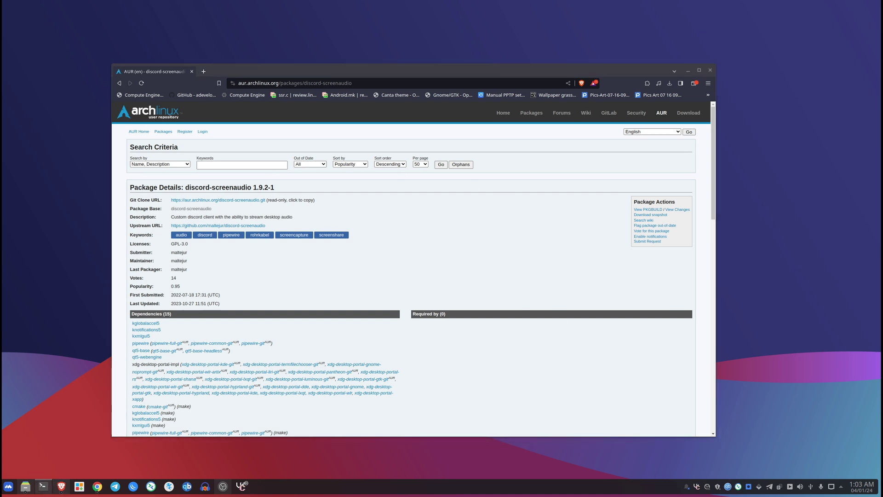
drag(410, 70, 361, 37)
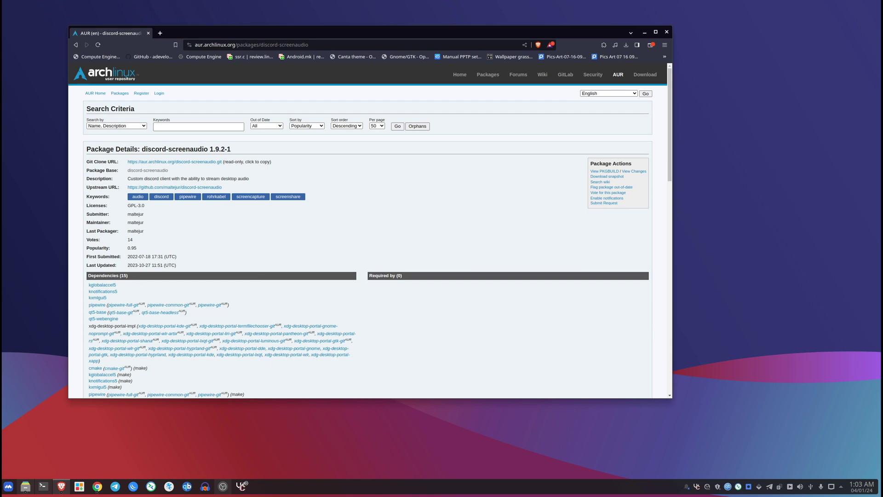
Try to install the AUR package in a new terminal with "paru -S discord-screenaudio", and abort at the review question.
key(ctrl+alt+t)
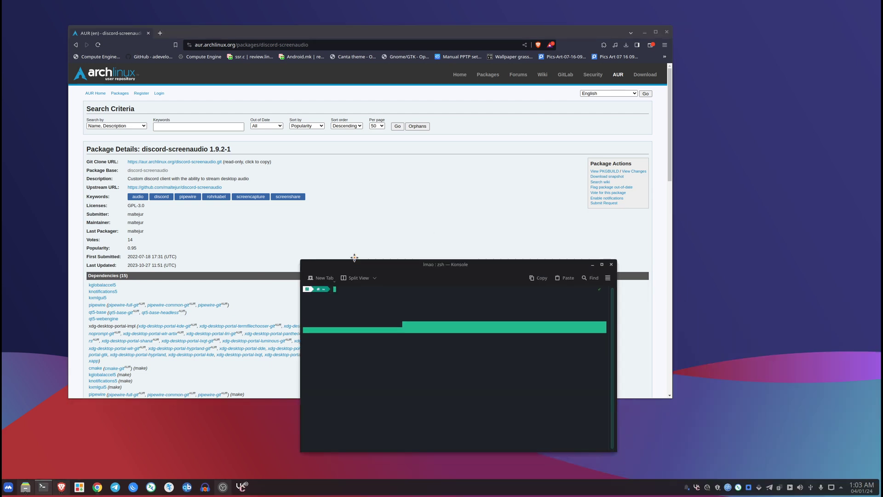
text(pa)
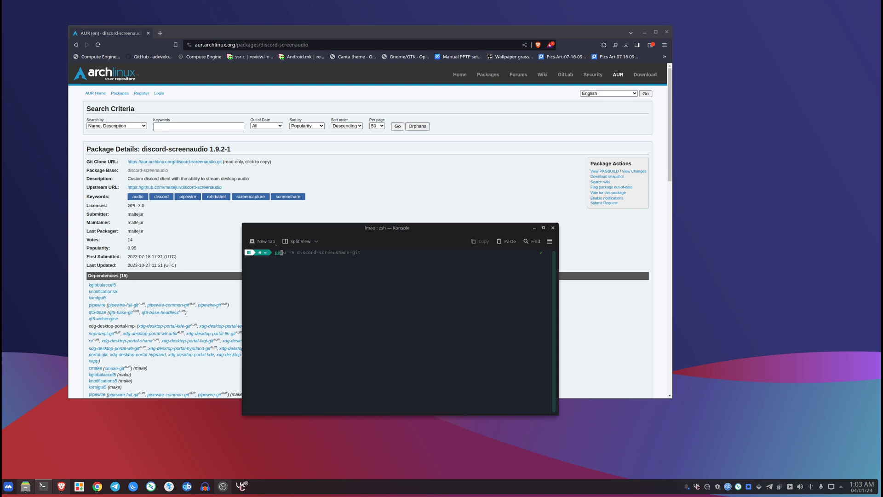
text(ru -S)
text(discord-screenaudio)
key(Return)
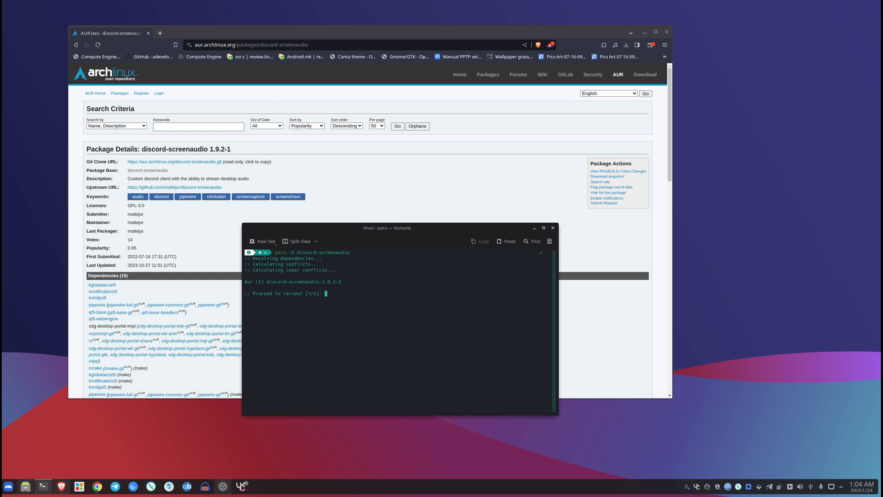
text(y)
key(ctrl+c)
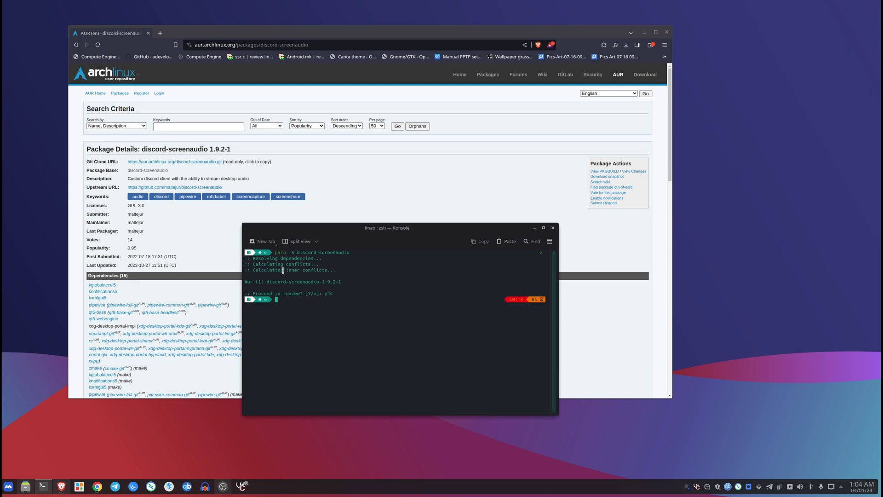
Open vencord.dev in a new browser tab and view the Windows instructions on its download page.
drag(325, 231, 590, 193)
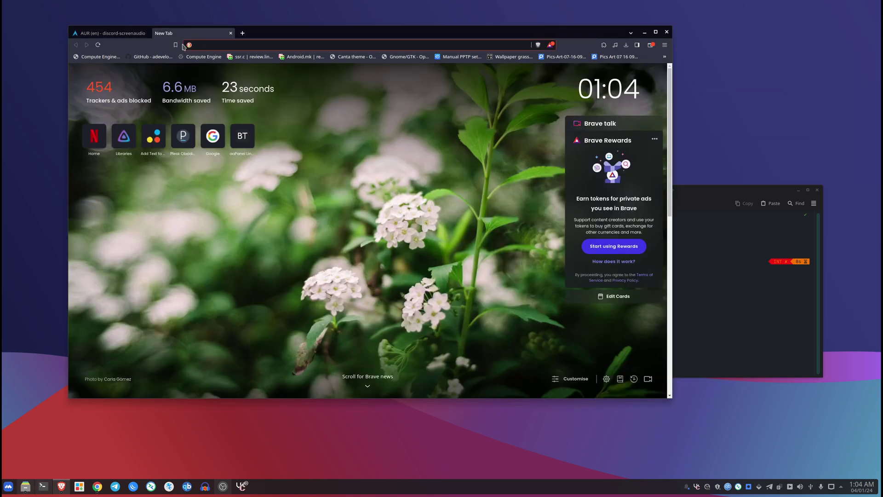
text(vencord)
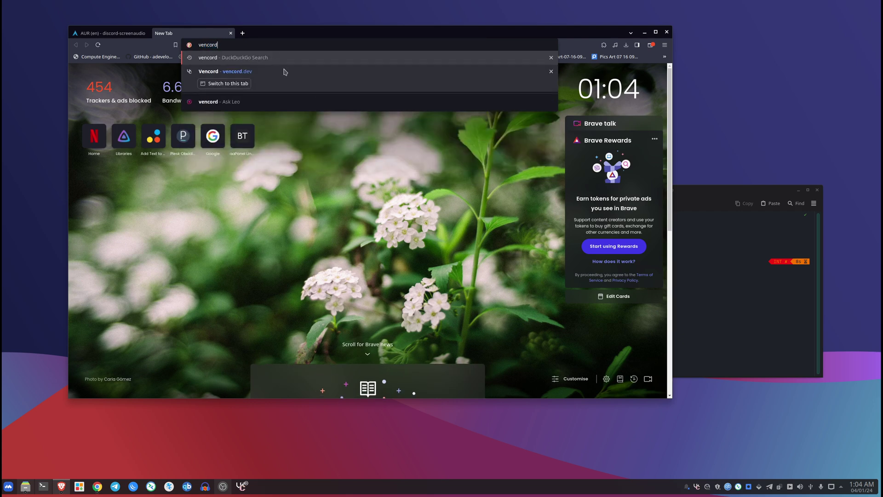
click(285, 72)
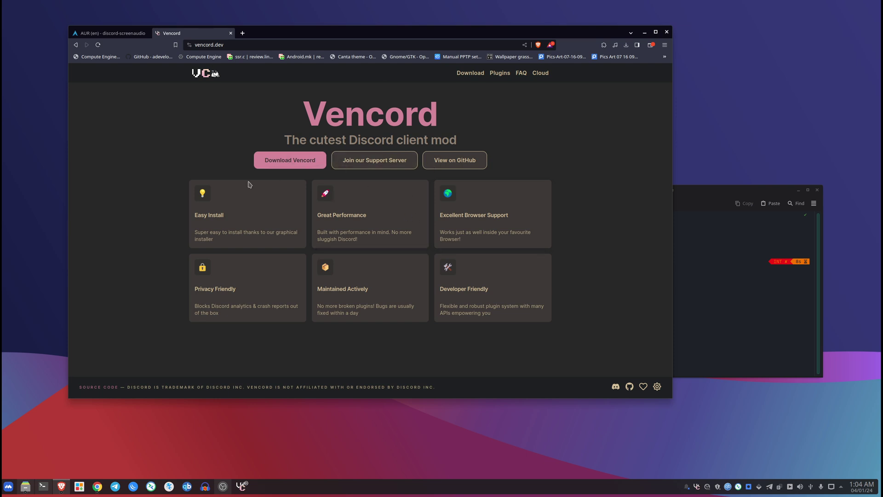
click(296, 164)
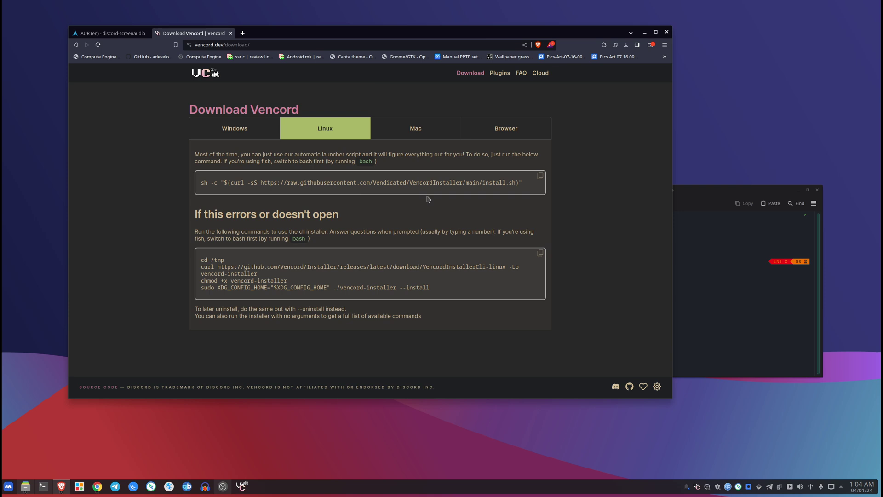
click(259, 136)
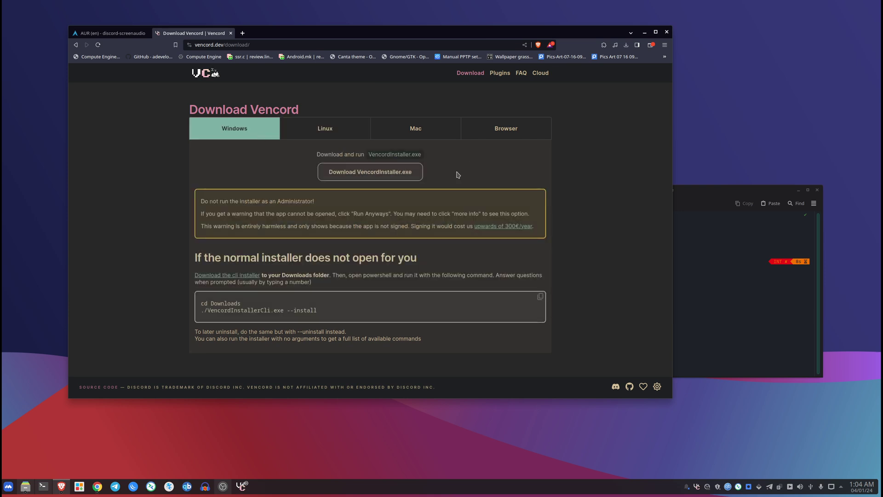
Try to run the automatic Linux install command from the Vencord download page in the terminal, and abort it.
click(293, 128)
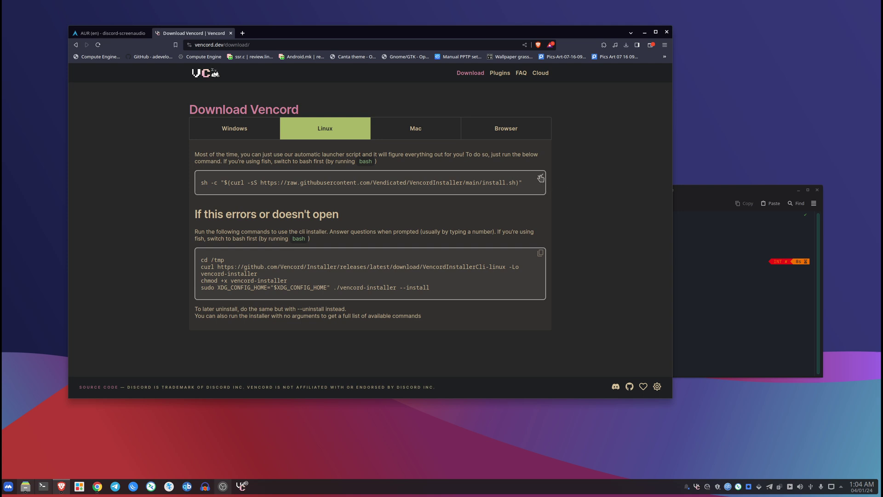
click(726, 244)
right_click(568, 293)
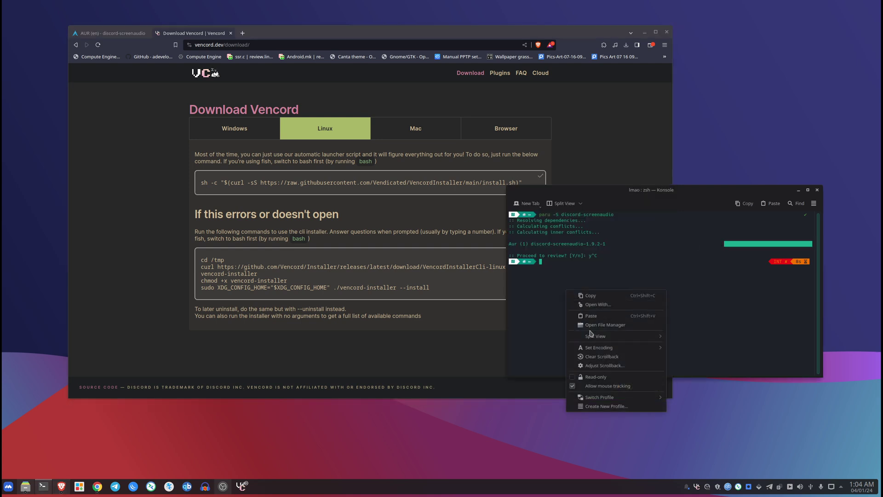
click(591, 316)
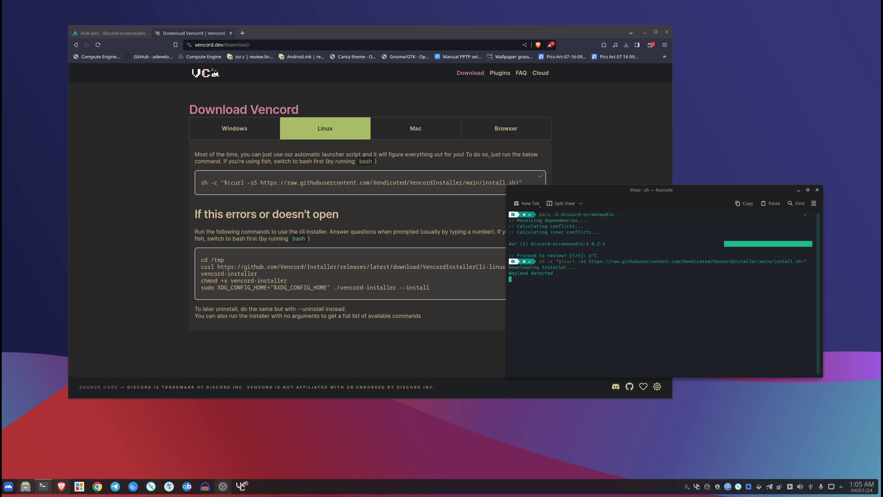
key(ctrl+c)
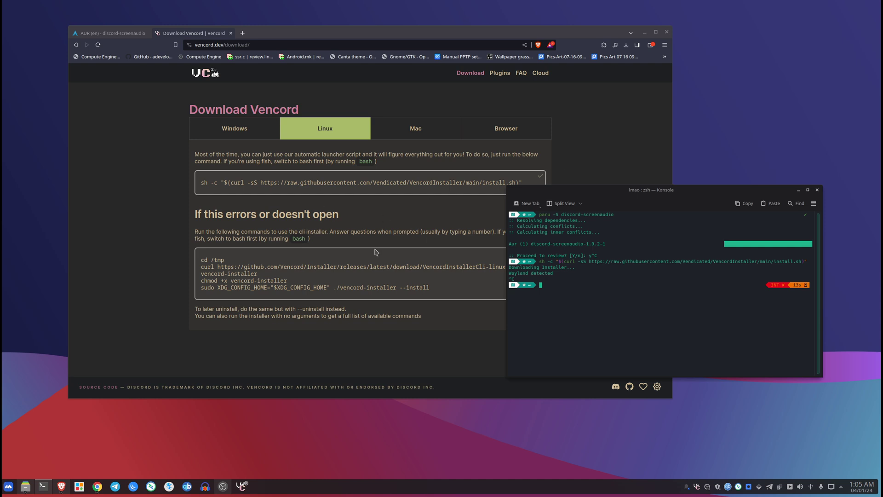
Move the terminal away from the download page and highlight the automatic Linux install command for viewing.
drag(605, 202, 558, 273)
click(295, 188)
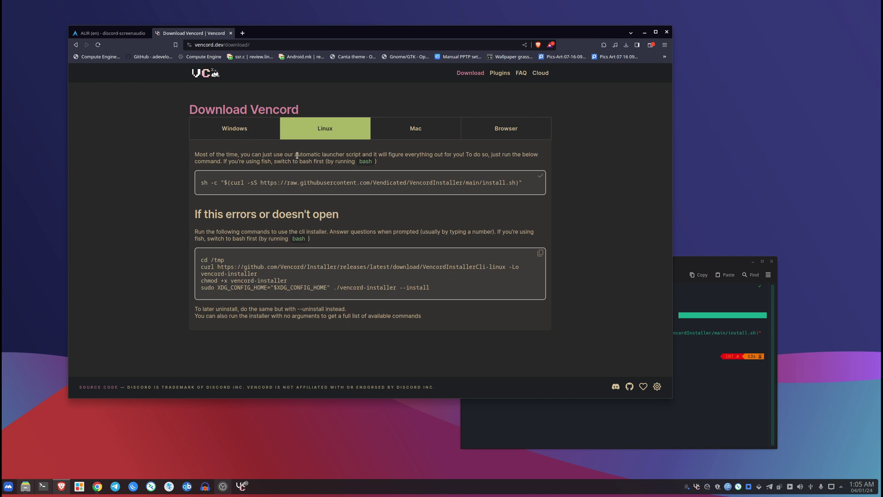
drag(200, 182, 508, 190)
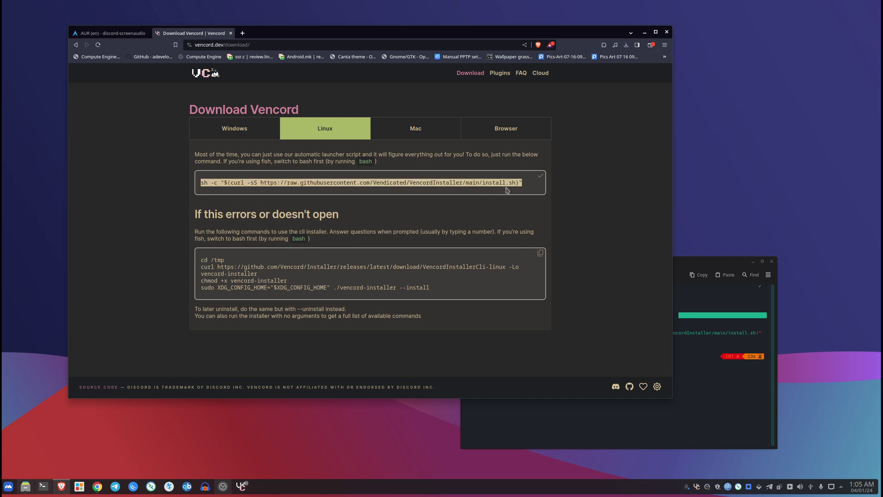
click(577, 414)
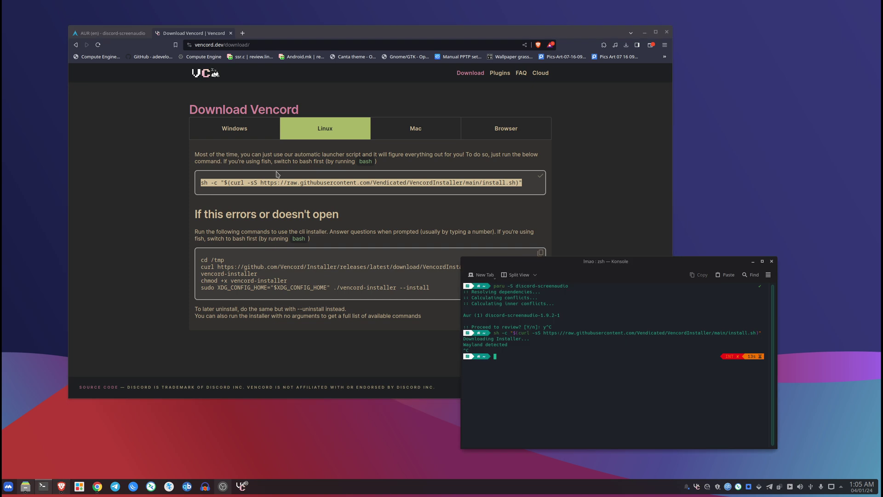
click(278, 198)
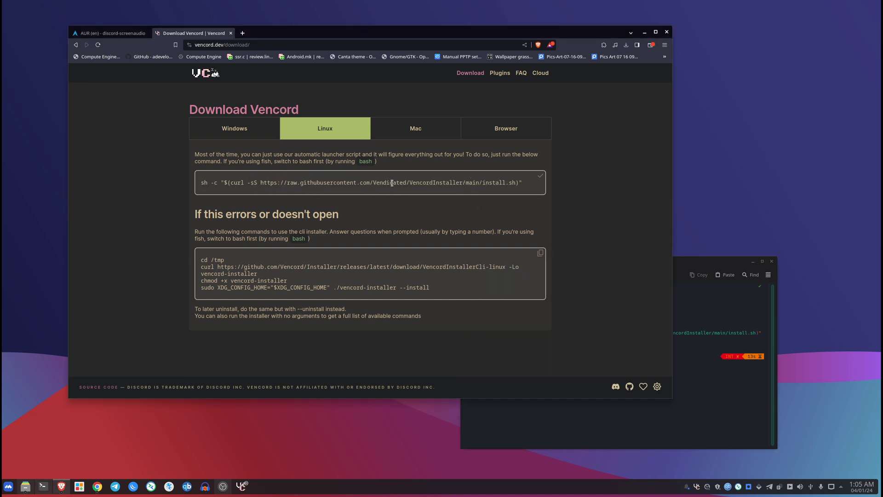
click(731, 369)
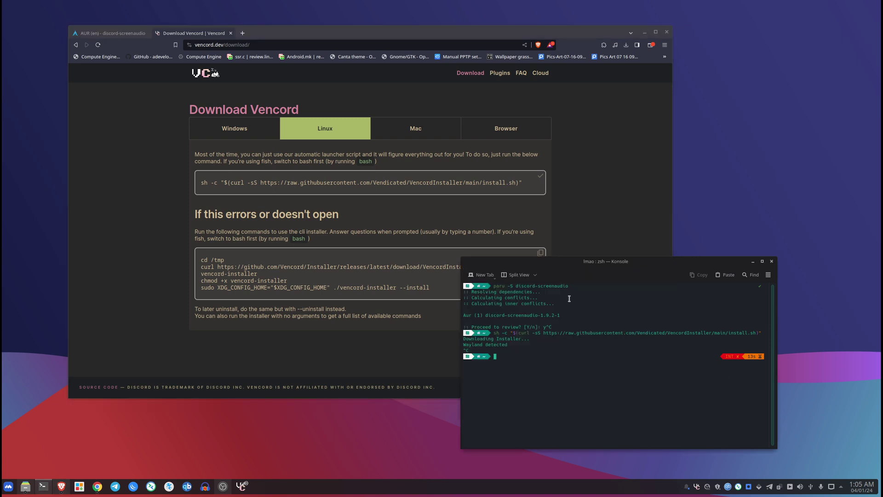
Open the Vencord GitHub repository from the site's home page and look through its file list and README.
click(75, 45)
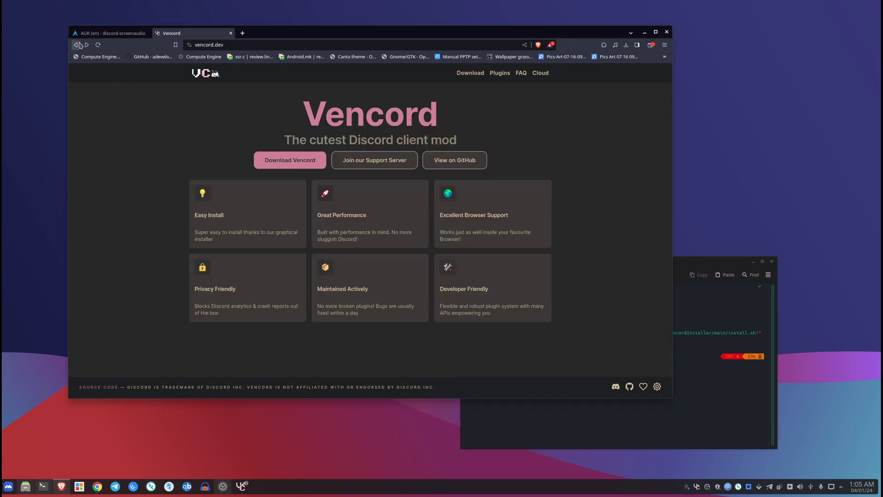
click(456, 160)
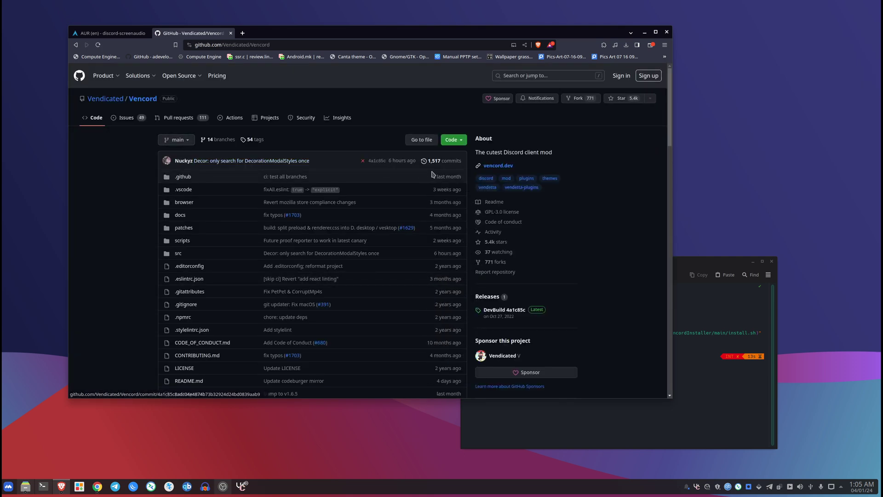
scroll(253, 341, down, 6)
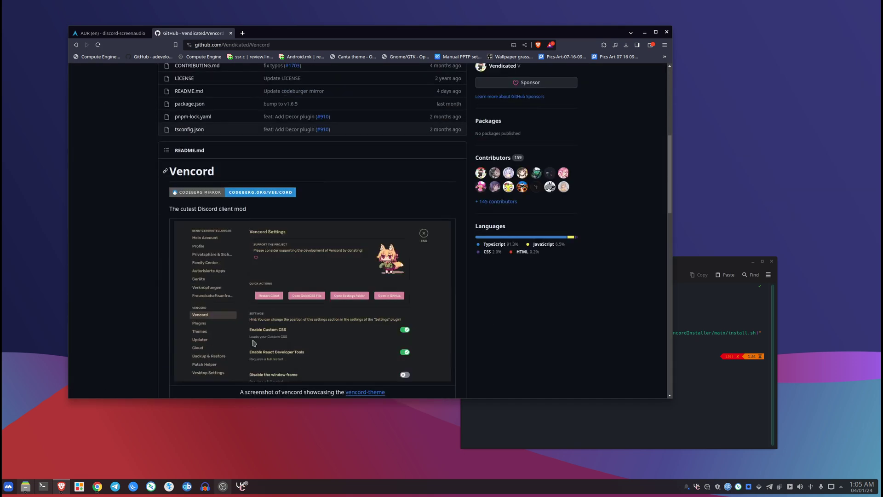
scroll(254, 344, up, 7)
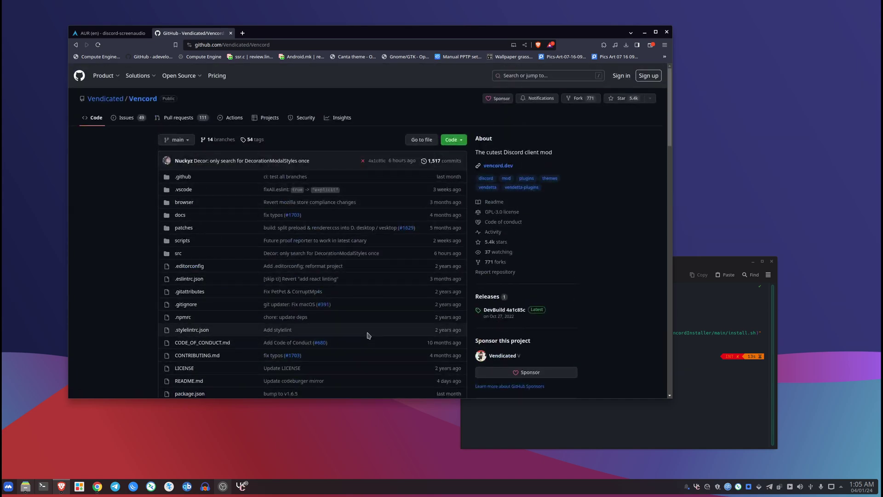
scroll(367, 336, down, 8)
scroll(368, 338, down, 5)
scroll(367, 339, up, 8)
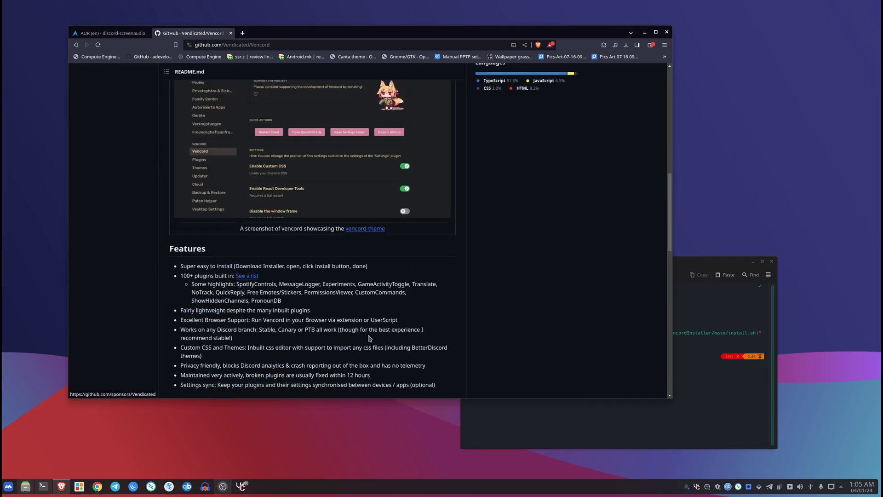
scroll(366, 338, up, 3)
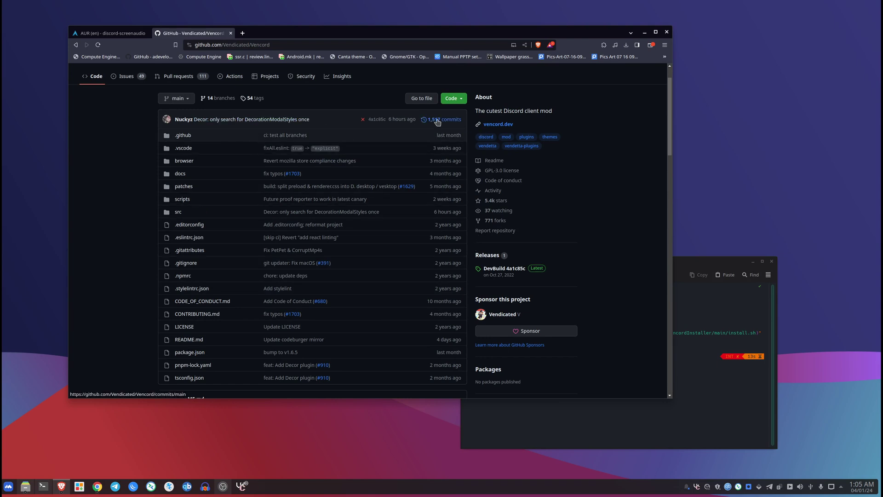
scroll(322, 207, up, 1)
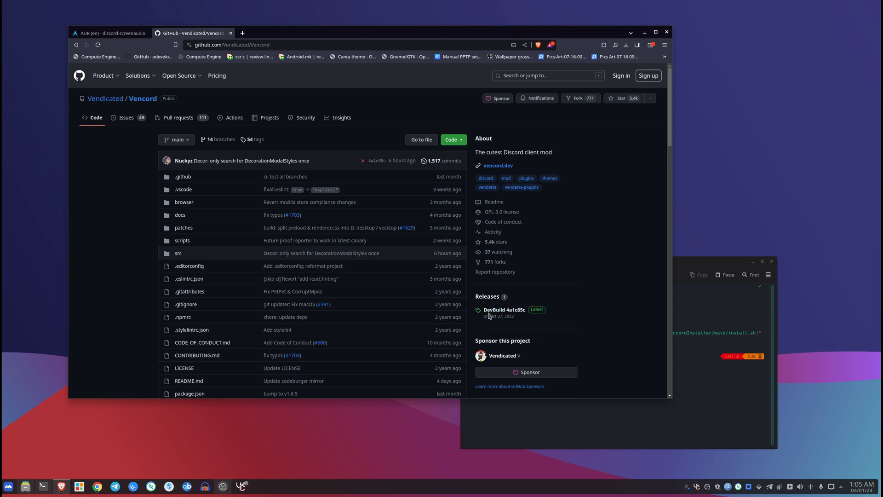
Open the commit history of the Vencord repository's main branch and examine the recent commits.
click(439, 165)
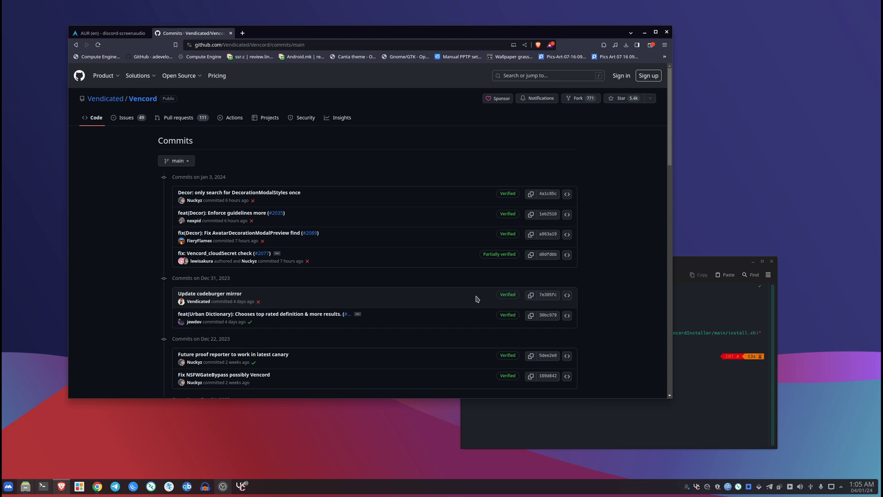
scroll(476, 300, down, 3)
scroll(477, 299, up, 3)
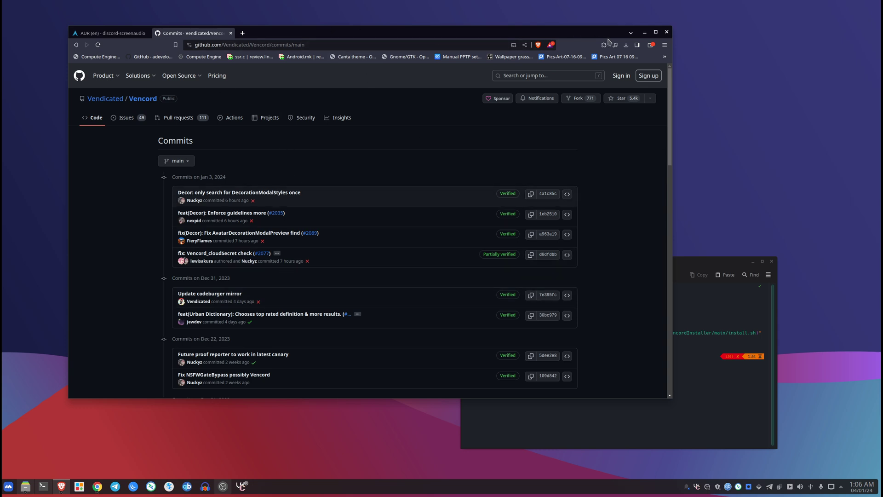
Minimize the browser and terminal windows, then switch to the Discord client and leave its Plugins settings.
click(644, 33)
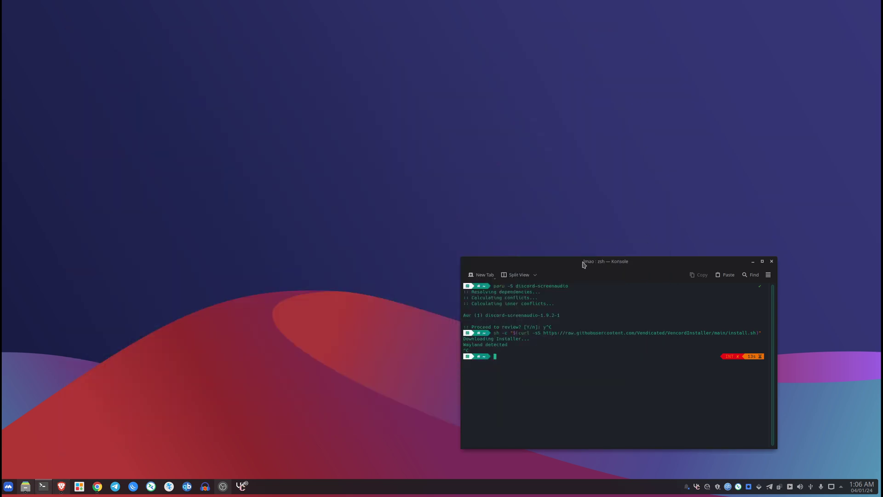
click(753, 261)
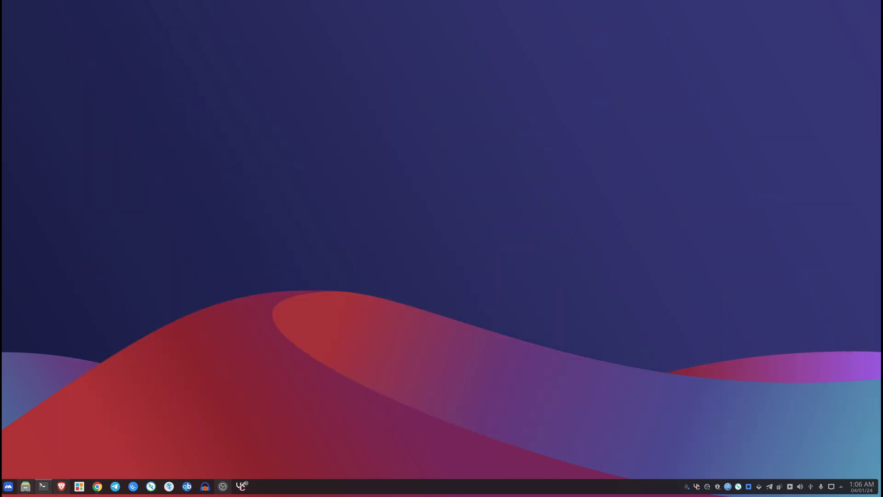
click(698, 486)
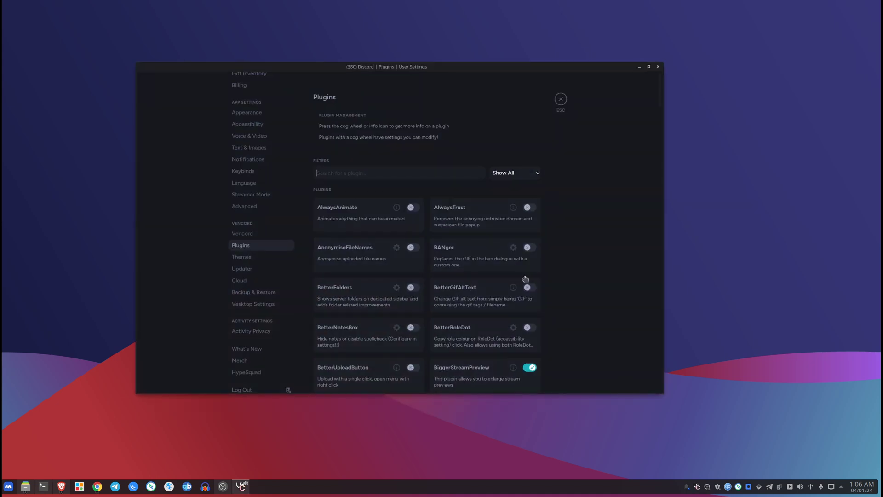
click(562, 100)
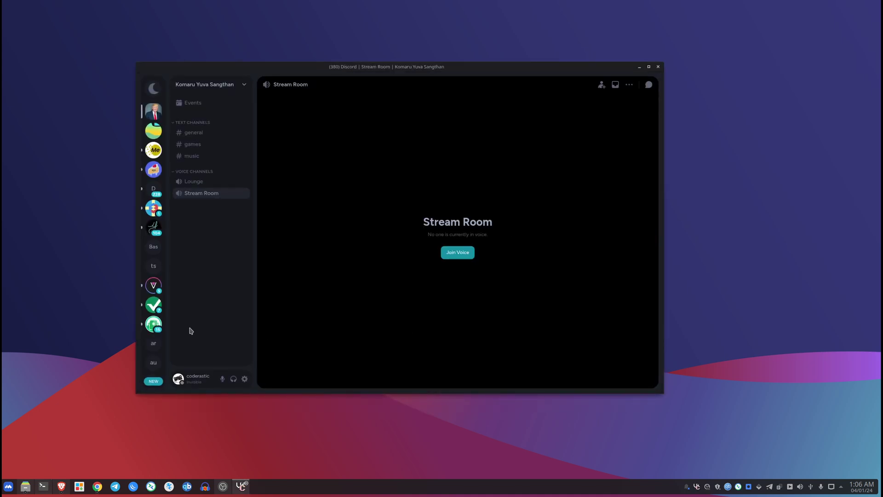
Move the Discord window slightly down and open the Vencord Plugins page in the user settings.
scroll(148, 301, down, 2)
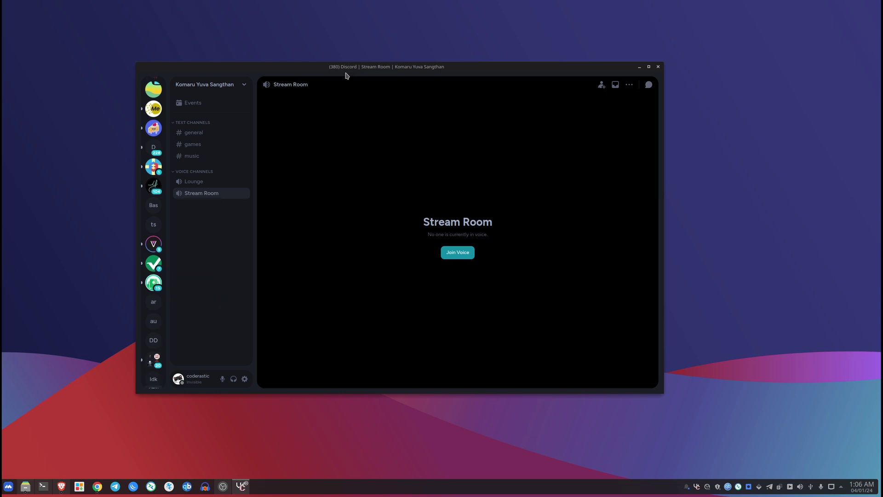
drag(346, 67, 361, 84)
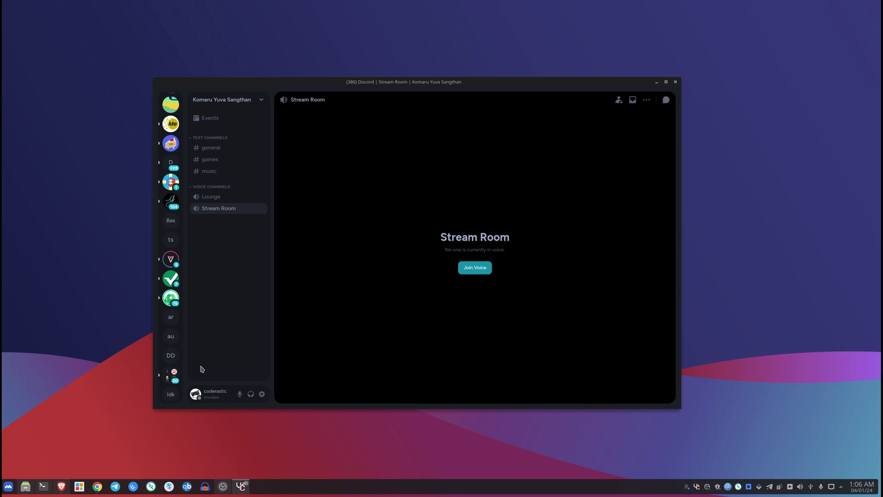
click(262, 394)
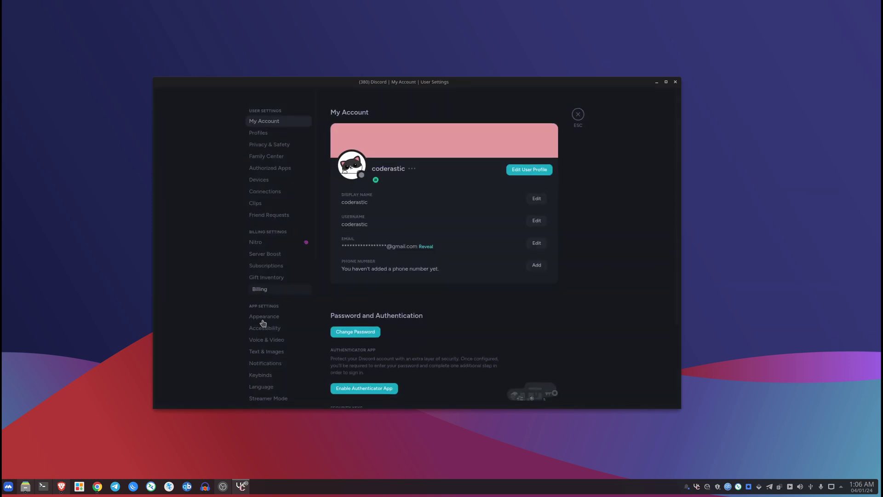
scroll(261, 385, down, 5)
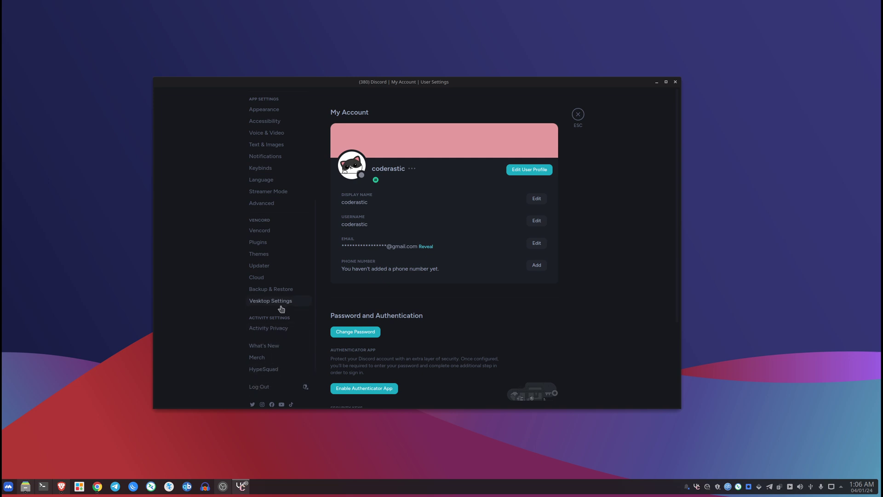
scroll(280, 304, up, 3)
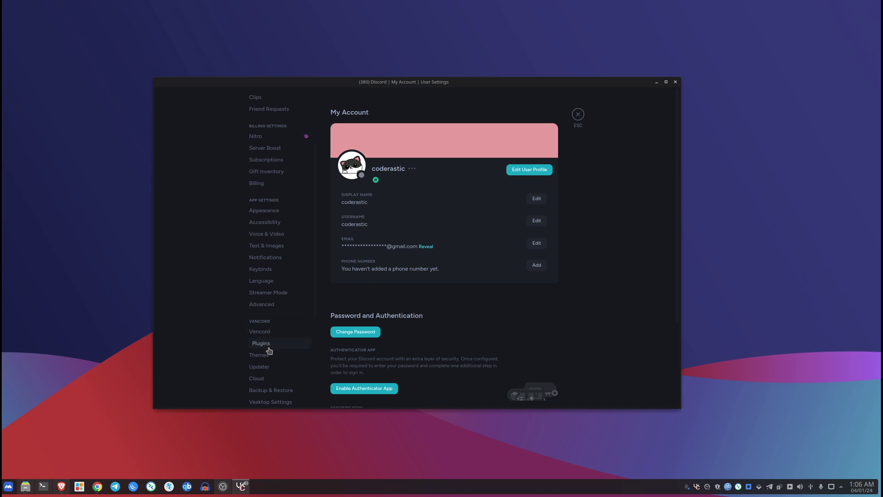
click(269, 350)
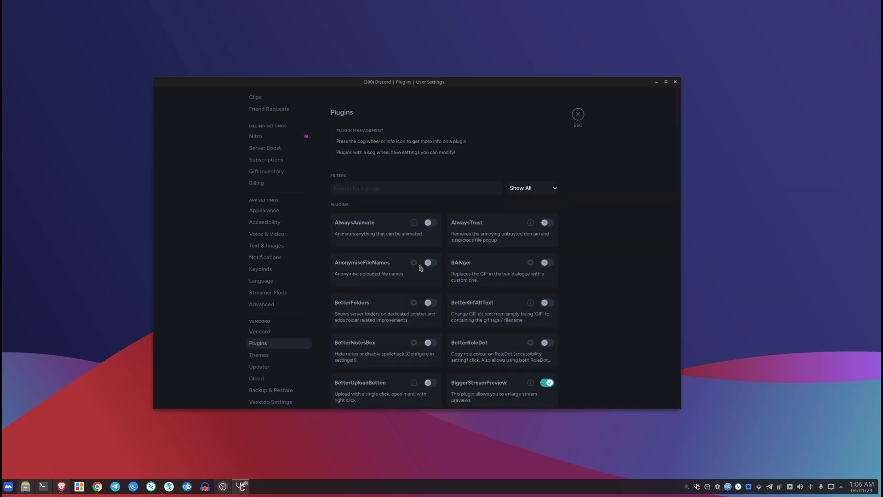
Look through the Vencord plugin list, examining the plugin descriptions and which ones are enabled, and return to its beginning.
scroll(458, 345, down, 3)
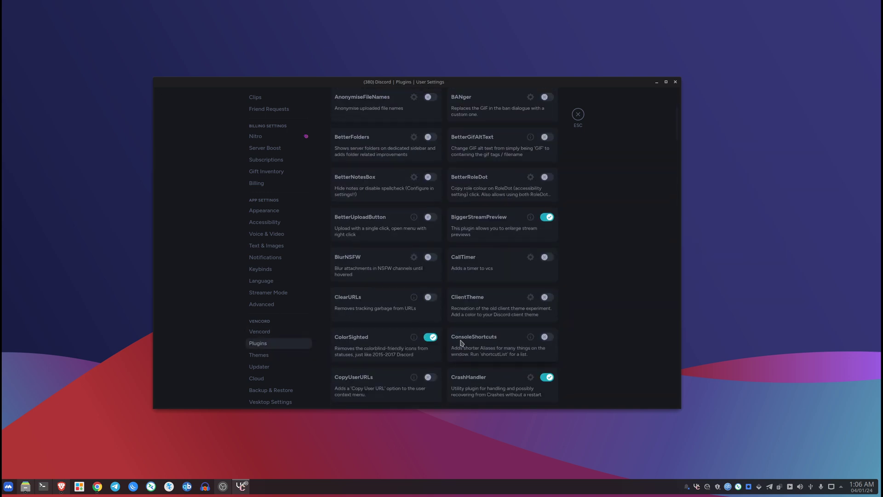
scroll(478, 359, down, 5)
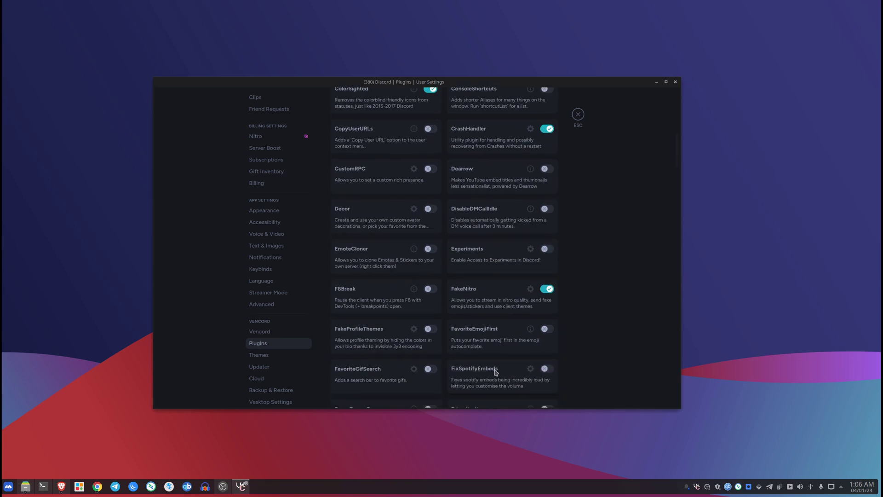
scroll(497, 380, up, 3)
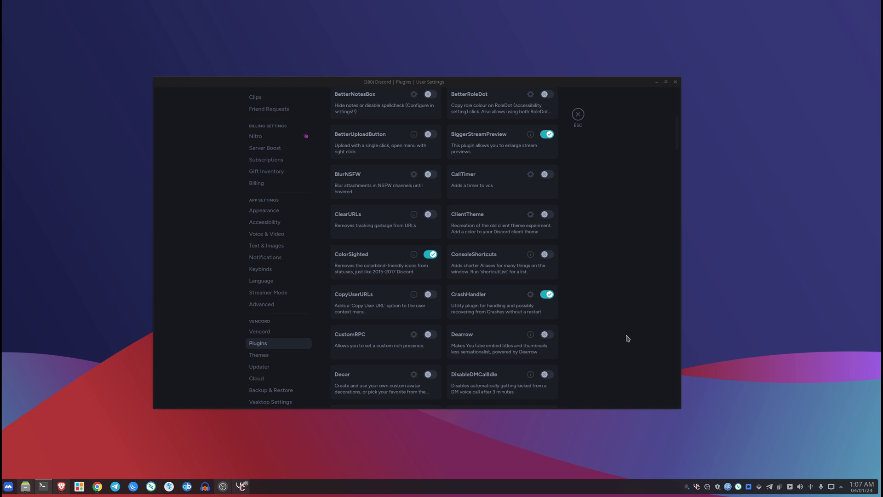
scroll(610, 342, up, 6)
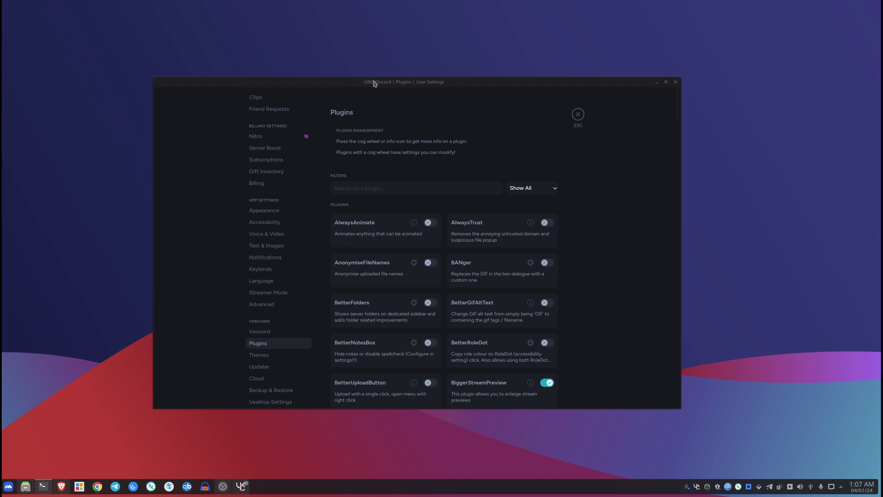
drag(373, 82, 354, 72)
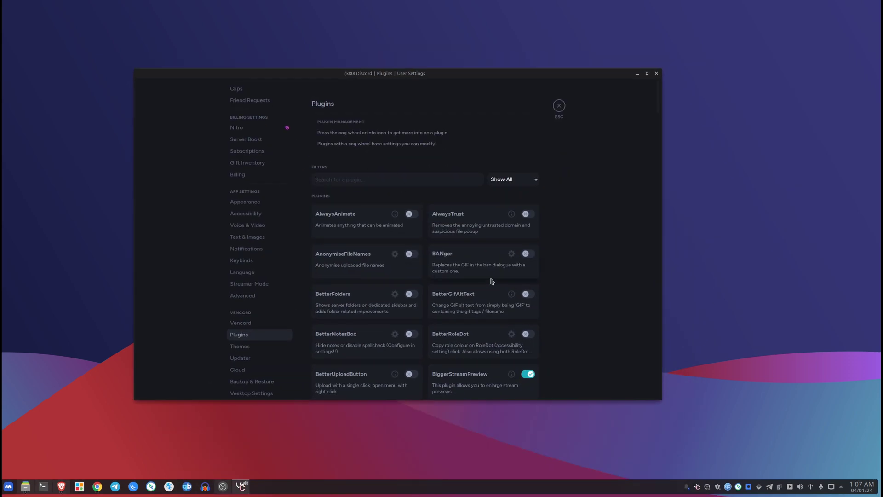
scroll(485, 285, down, 6)
scroll(485, 285, down, 7)
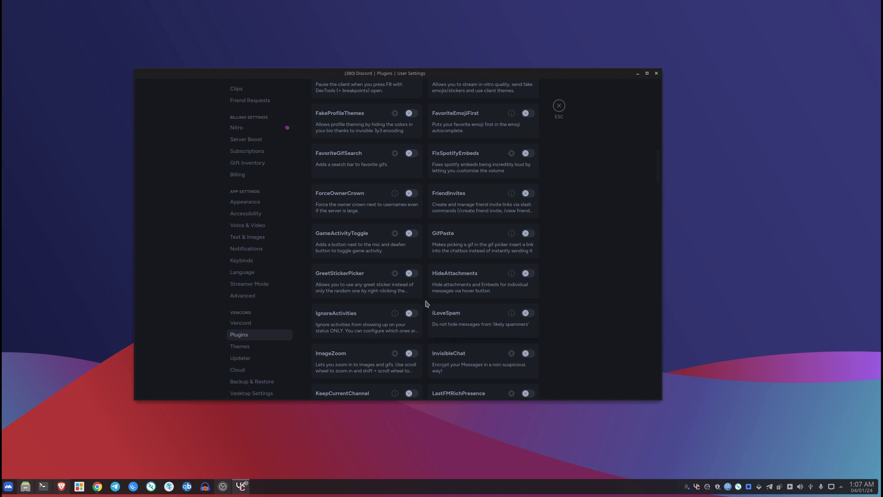
scroll(427, 302, up, 6)
scroll(427, 302, up, 2)
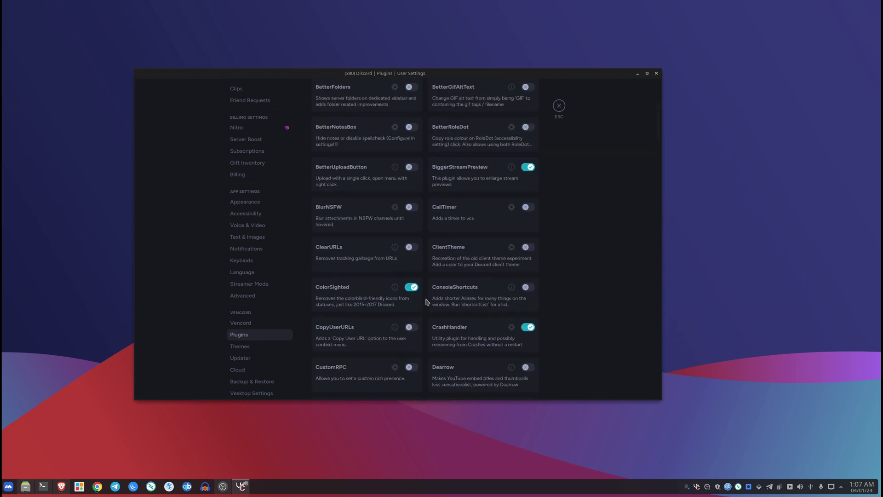
scroll(426, 234, up, 5)
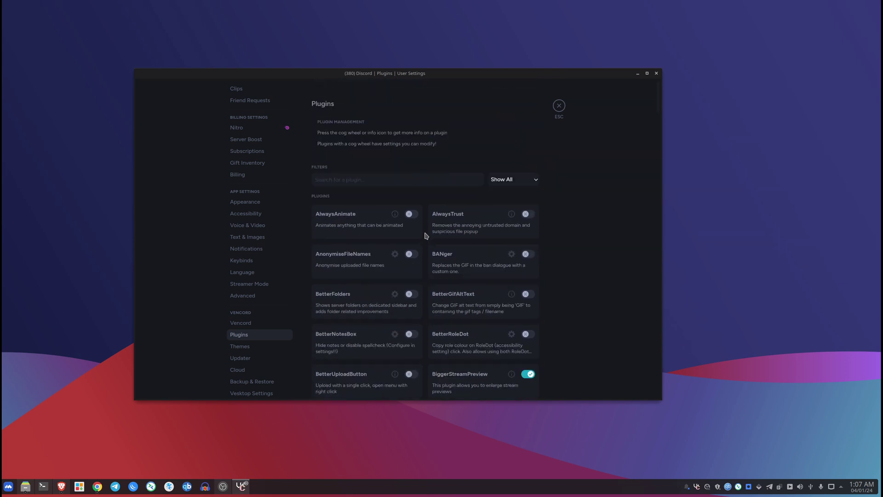
Find the FakeNitro plugin, examine its emoji and sticker settings, and close them without saving.
scroll(422, 358, down, 5)
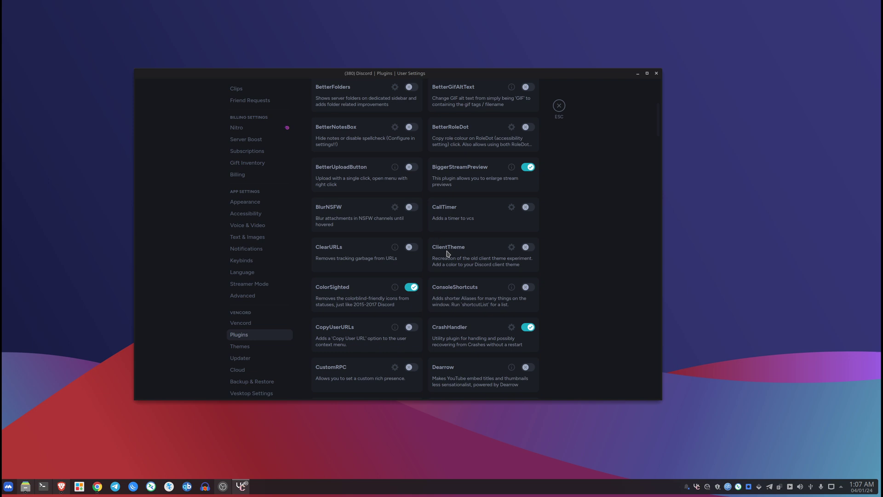
scroll(450, 260, down, 3)
scroll(449, 260, down, 2)
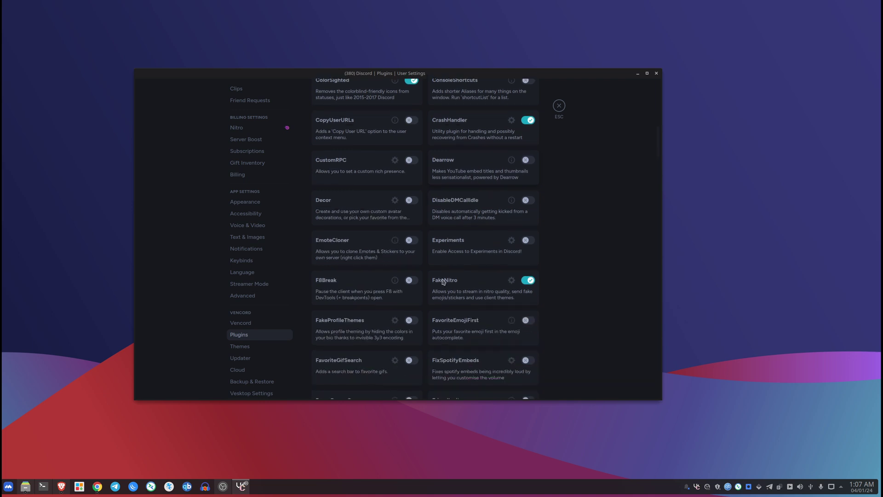
click(512, 280)
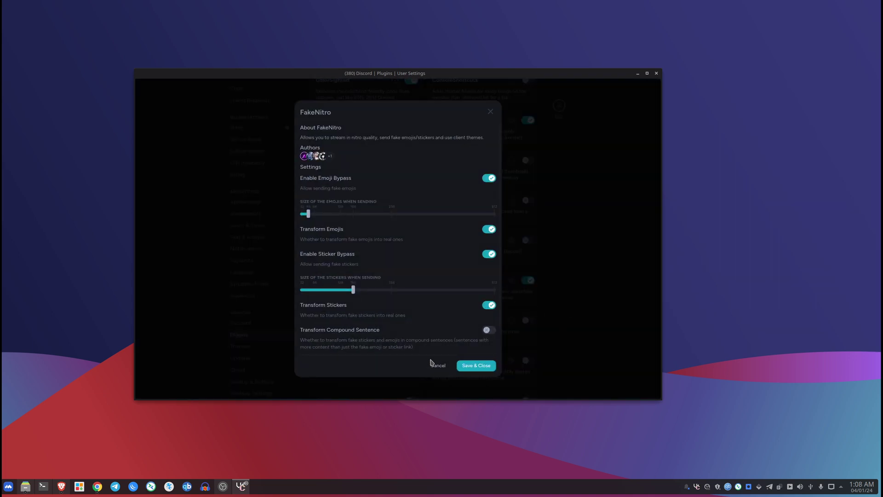
click(432, 364)
scroll(478, 320, up, 3)
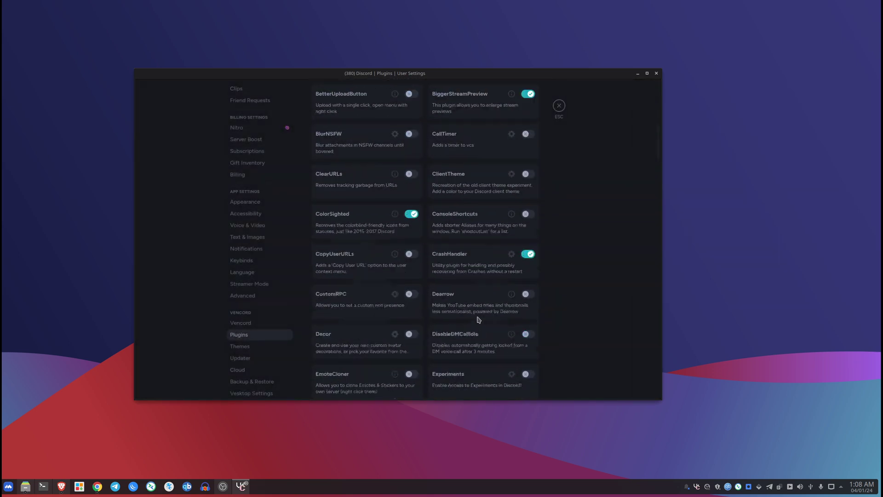
scroll(478, 320, up, 6)
scroll(251, 199, up, 3)
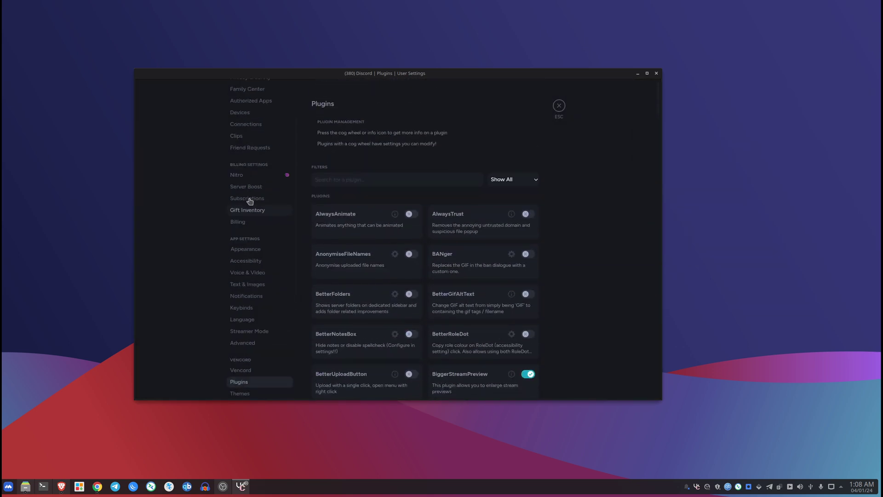